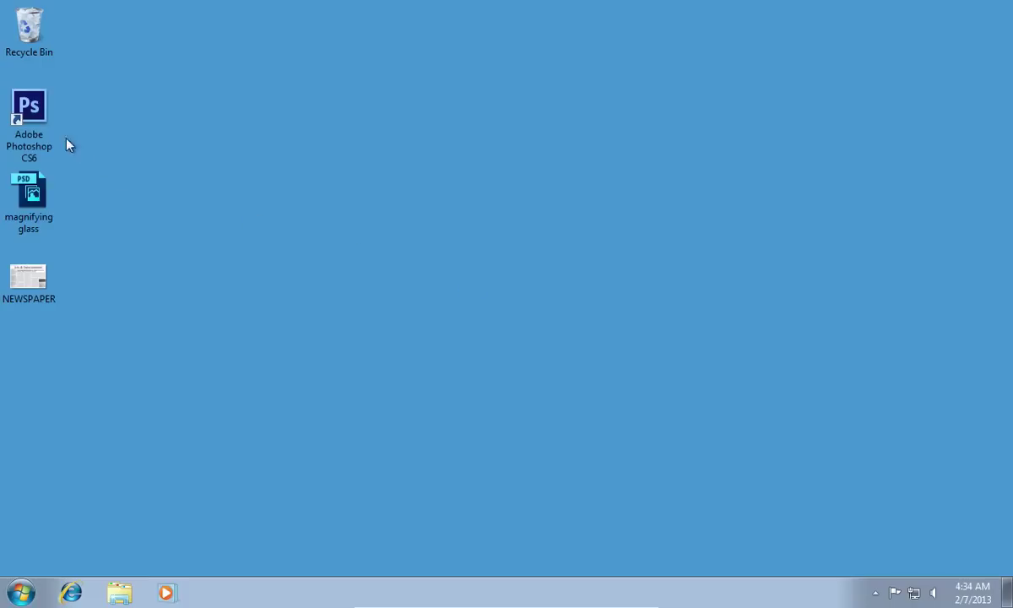
# Step: Launch Adobe Photoshop CS6 from its desktop shortcut
pyautogui.doubleClick(48, 125)
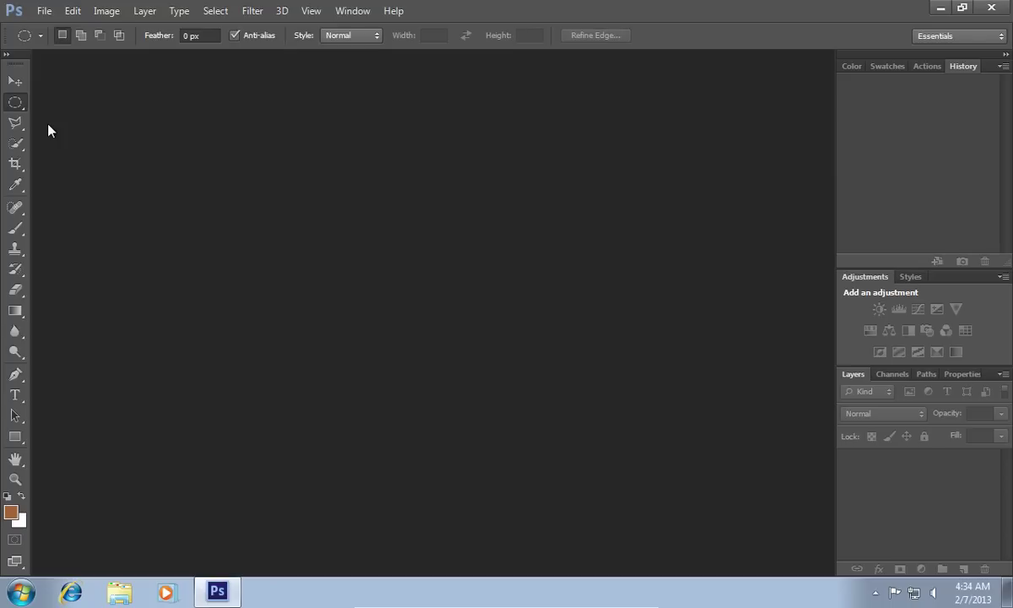
# Step: Open magnifying glass.psd and NEWSPAPER.jpg together, showing the magnifying glass document
pyautogui.click(43, 11)
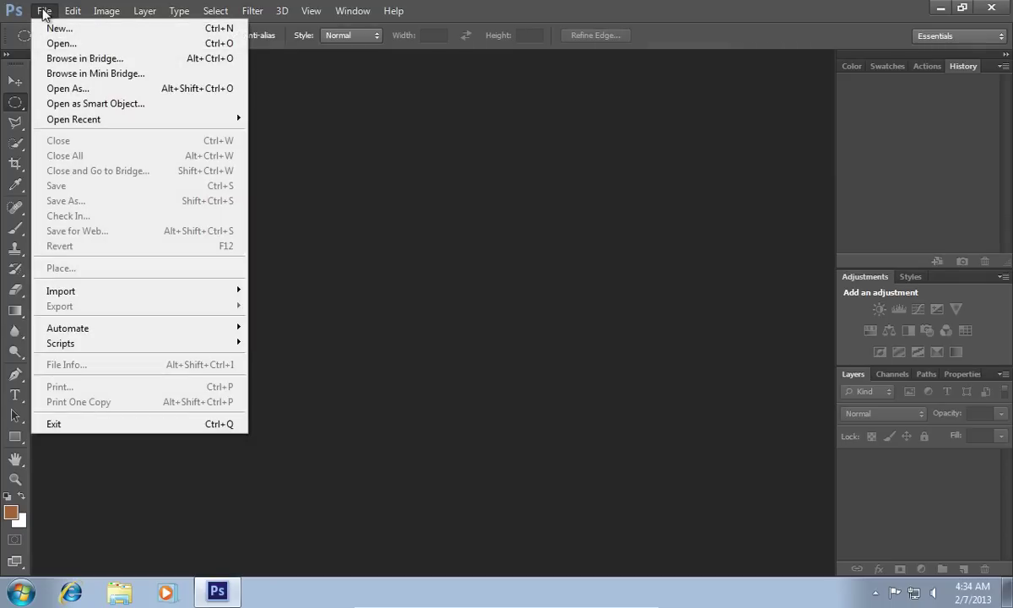
pyautogui.click(59, 42)
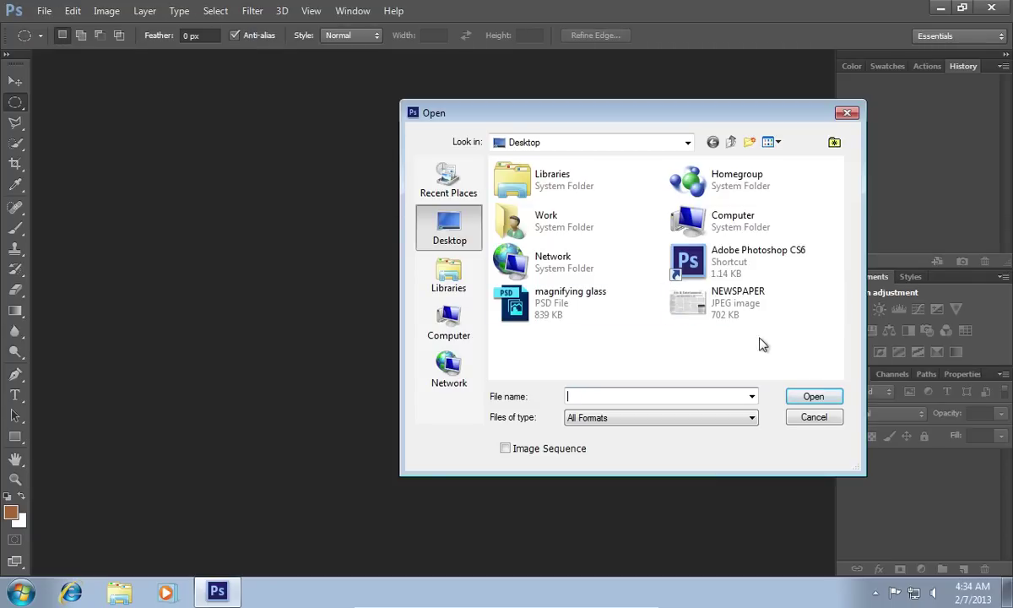
pyautogui.moveTo(762, 344); pyautogui.dragTo(486, 286)
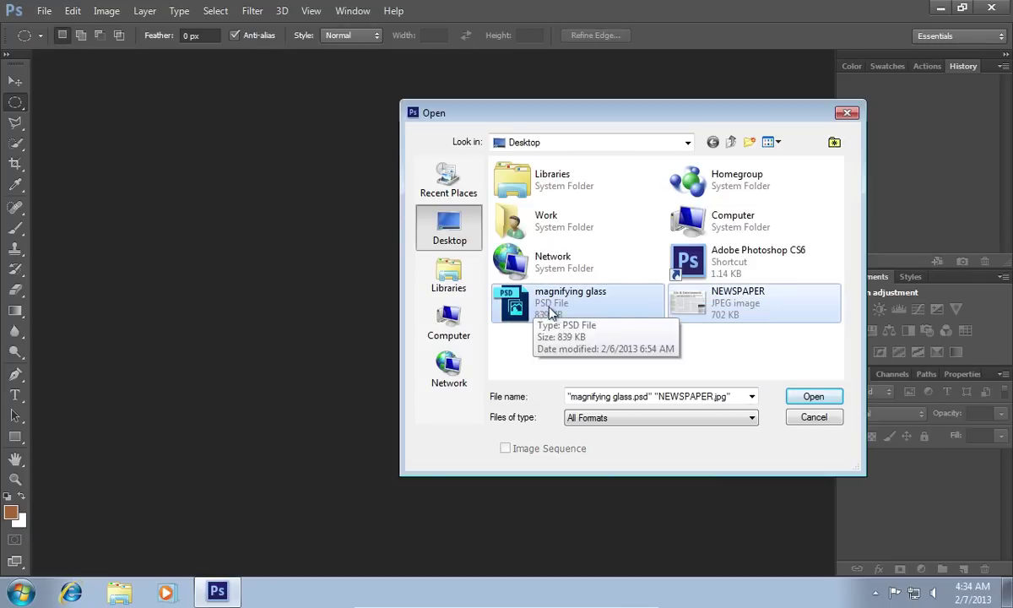
pyautogui.click(802, 394)
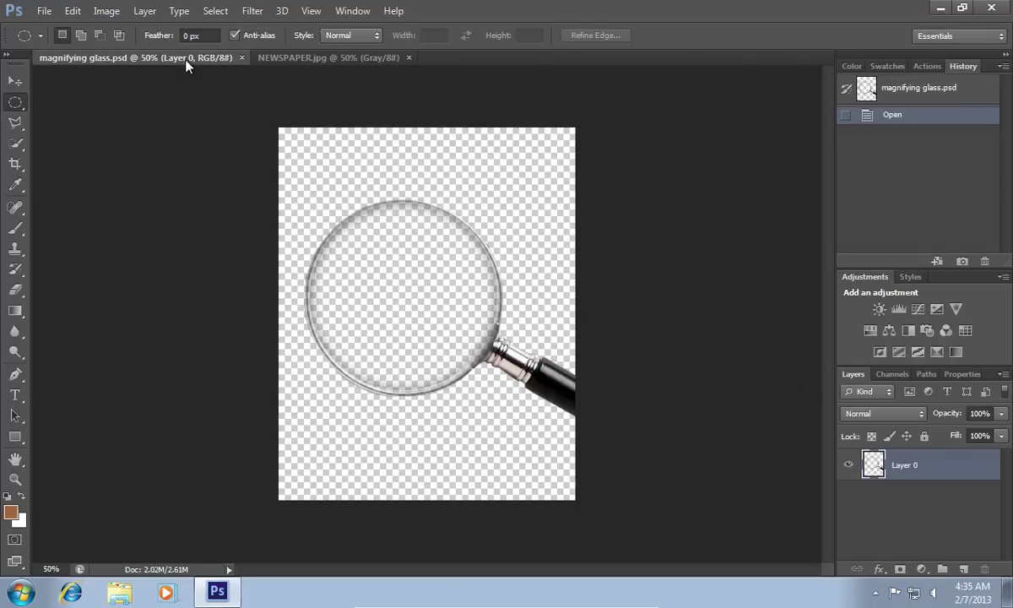
pyautogui.click(188, 61)
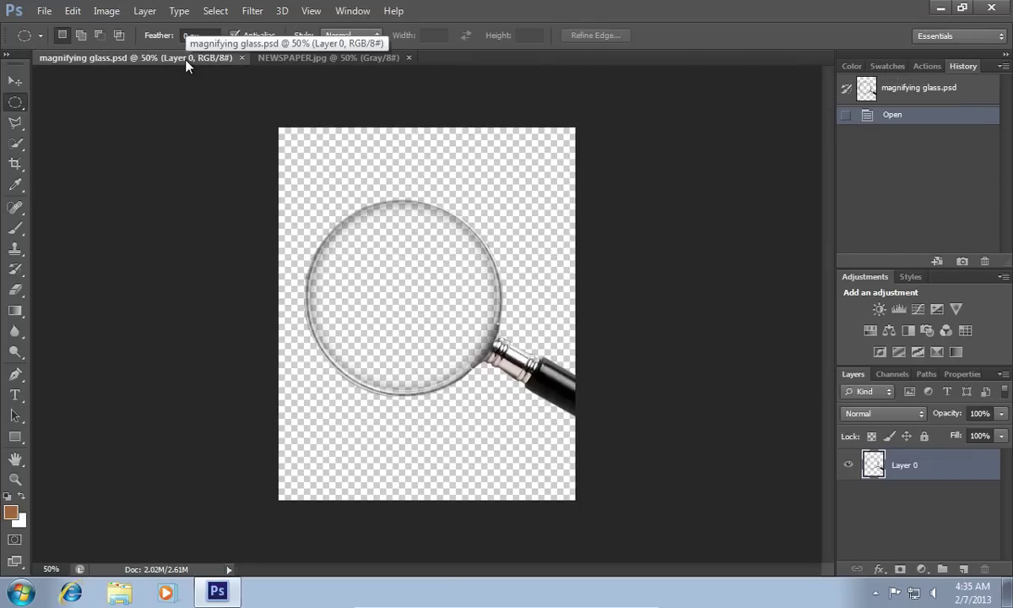
# Step: Move the magnifying glass into NEWSPAPER.jpg as Layer 1, over the right-hand article text
pyautogui.click(10, 85)
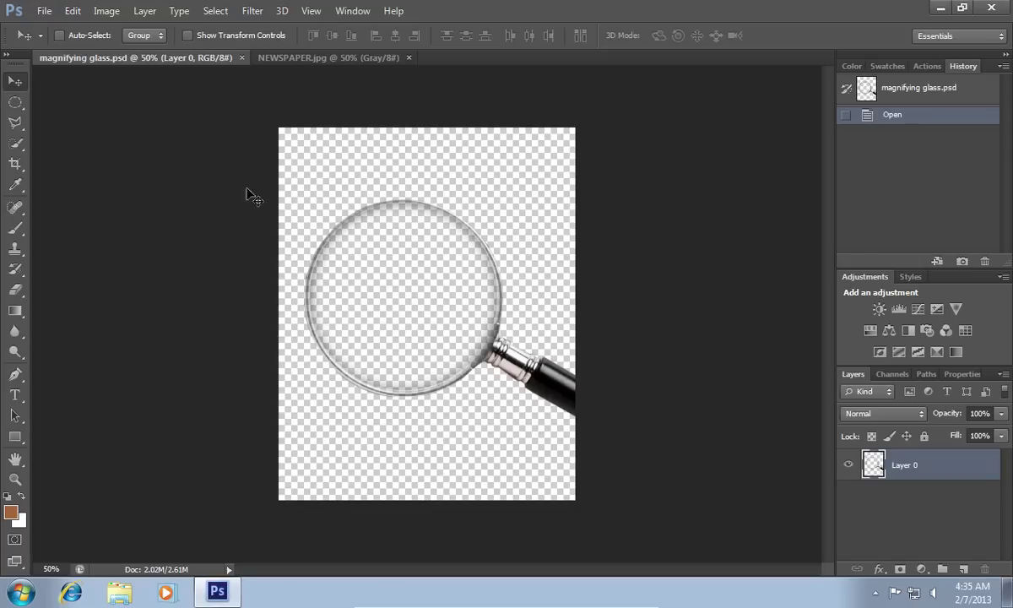
pyautogui.moveTo(361, 246); pyautogui.dragTo(407, 179)
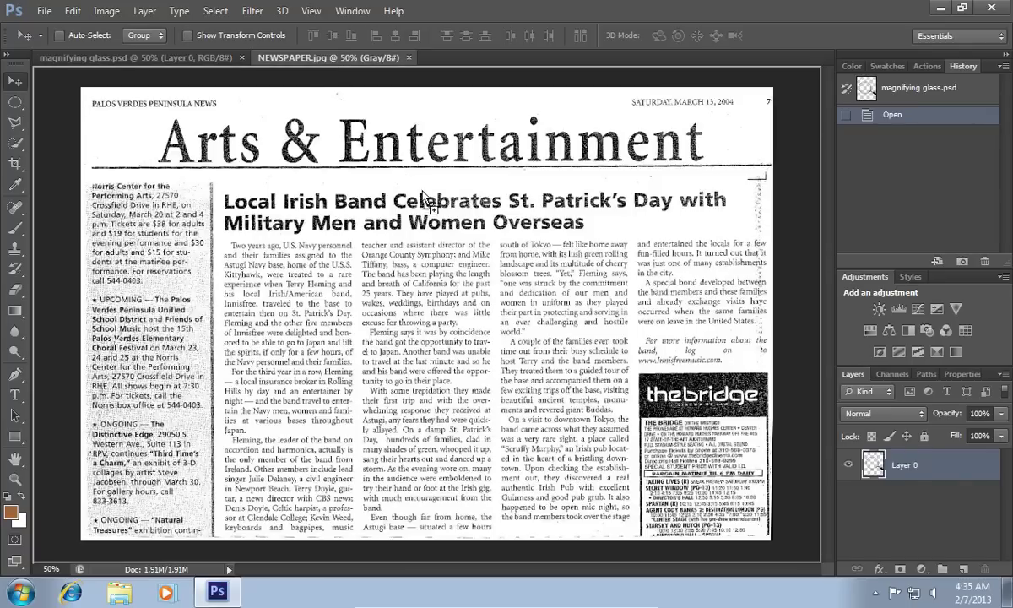
pyautogui.moveTo(586, 279); pyautogui.dragTo(579, 242)
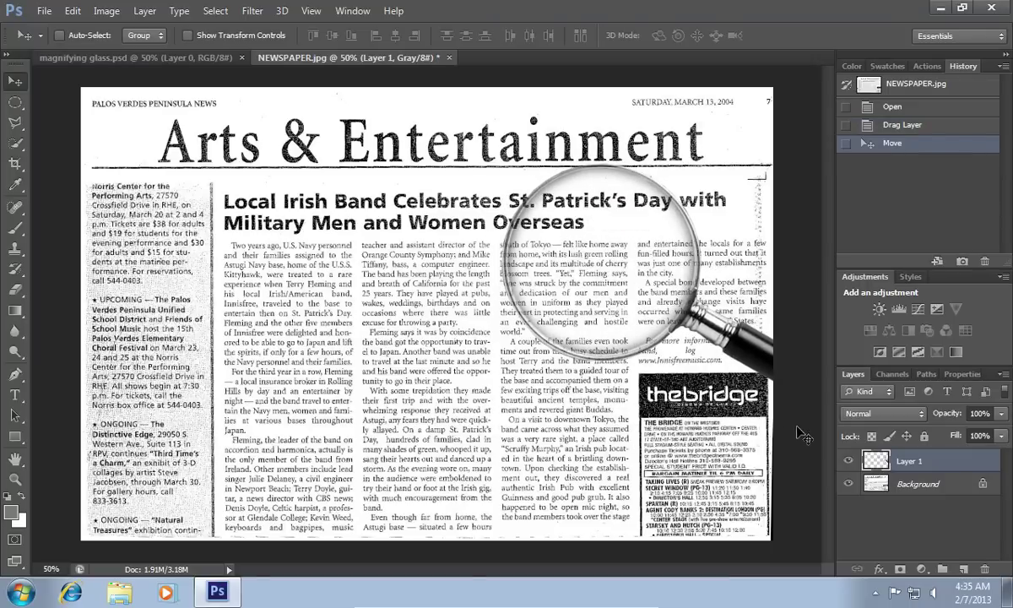
# Step: Duplicate the newspaper Background layer into a Background copy layer
pyautogui.click(886, 490)
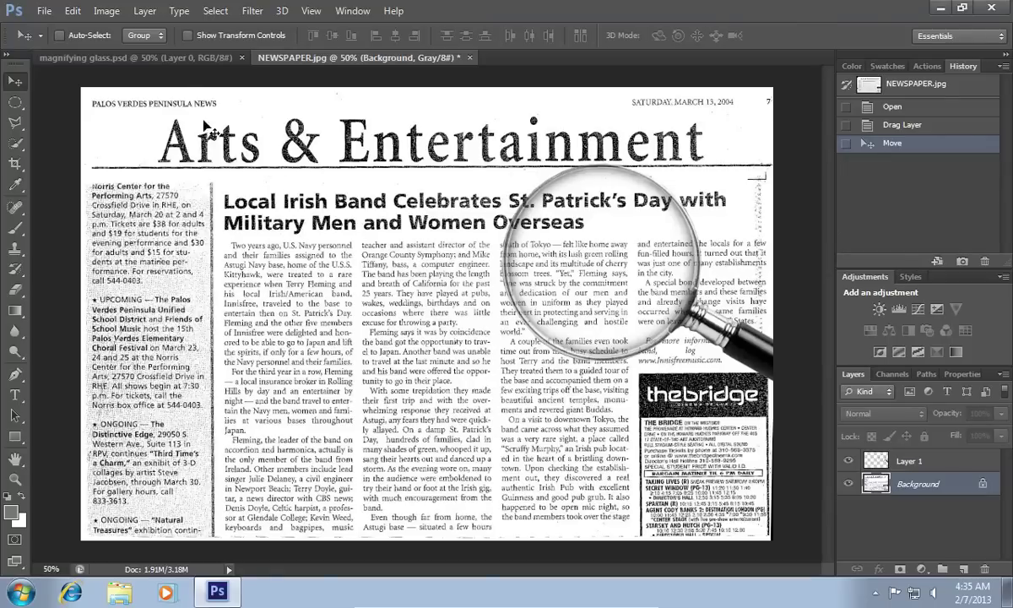
pyautogui.click(144, 11)
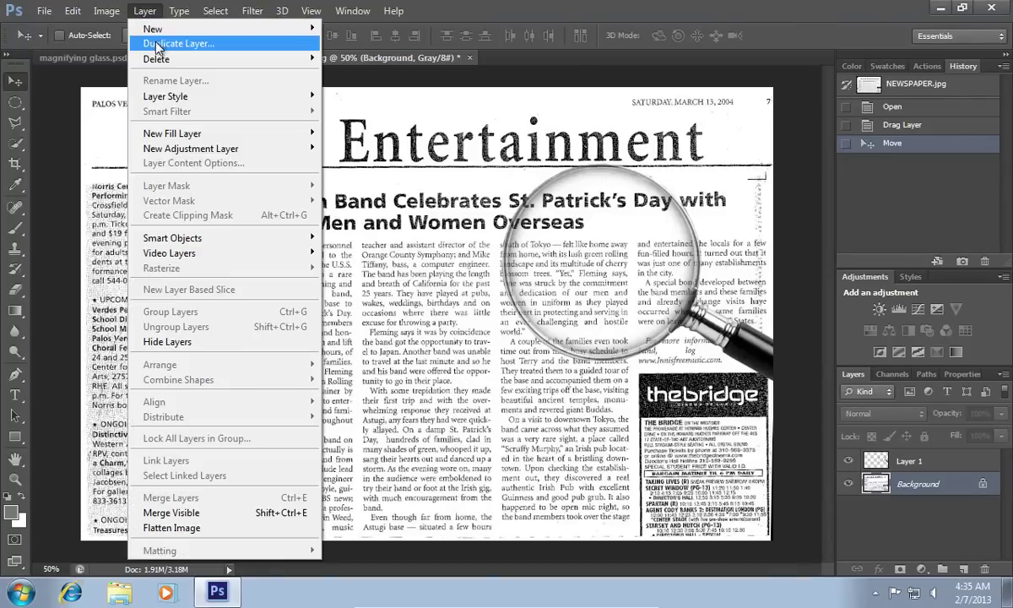
pyautogui.click(155, 44)
pyautogui.click(629, 179)
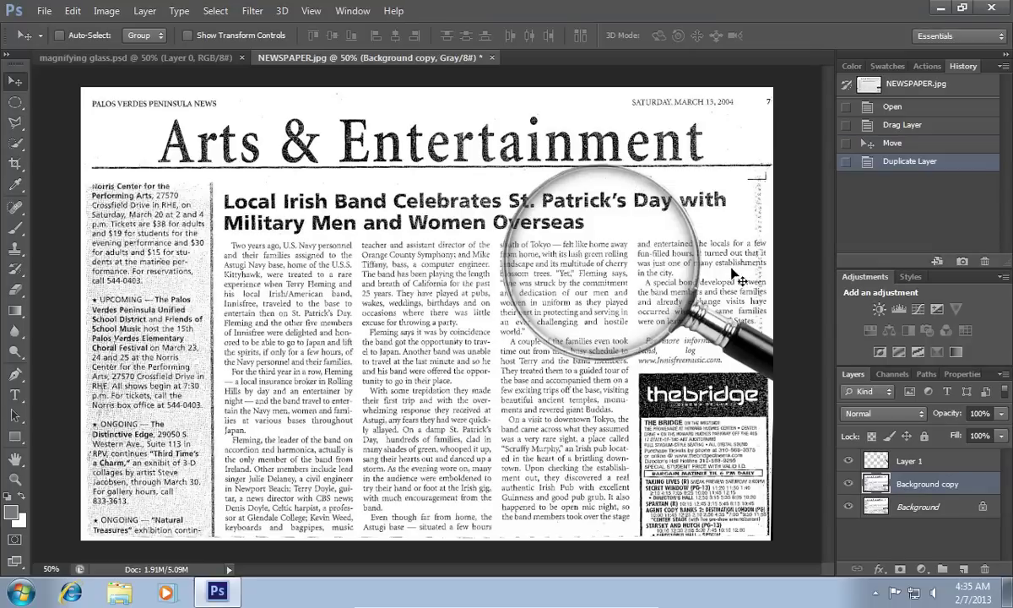
pyautogui.click(73, 11)
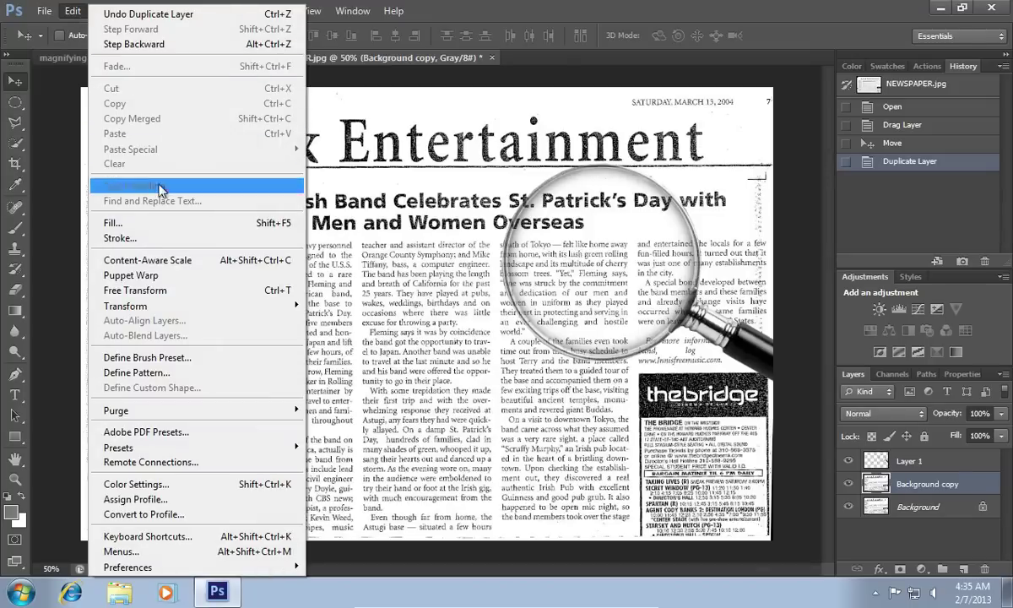
# Step: Scale the Background copy proportionally to about 112.74% with Free Transform
pyautogui.click(168, 290)
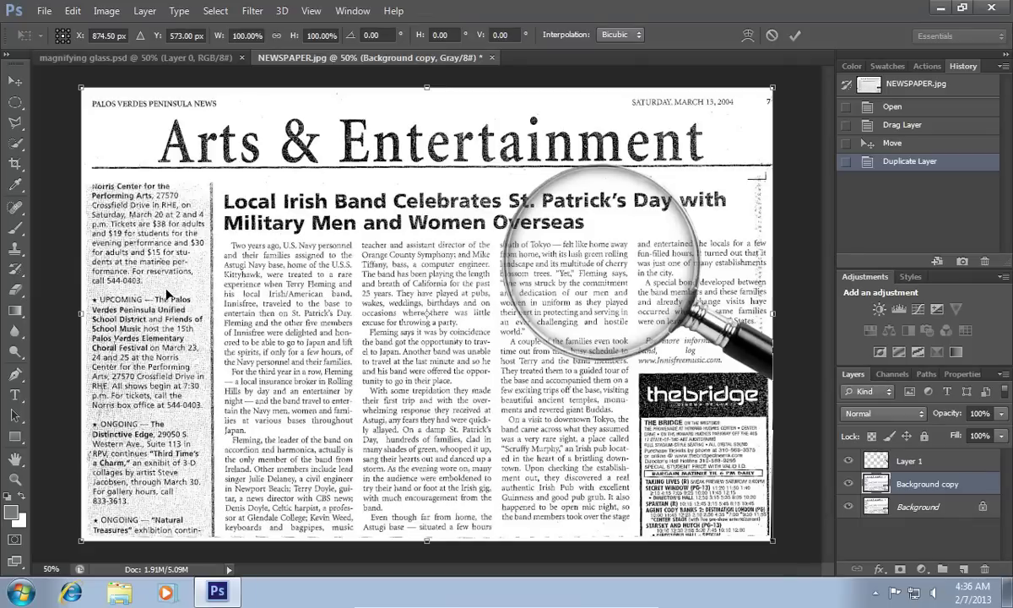
pyautogui.click(278, 37)
pyautogui.moveTo(82, 90); pyautogui.dragTo(146, 144)
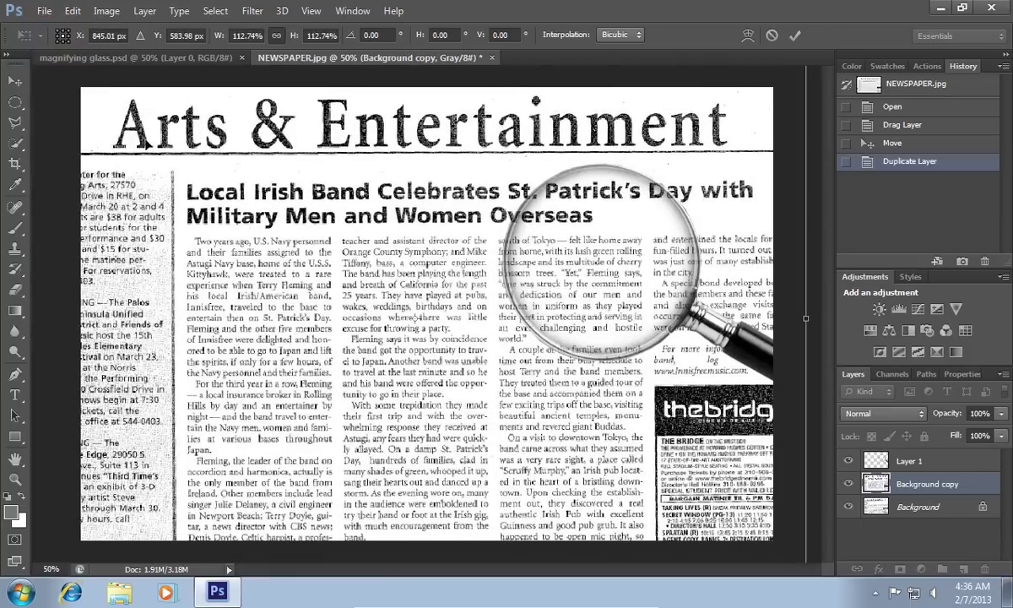
pyautogui.click(792, 36)
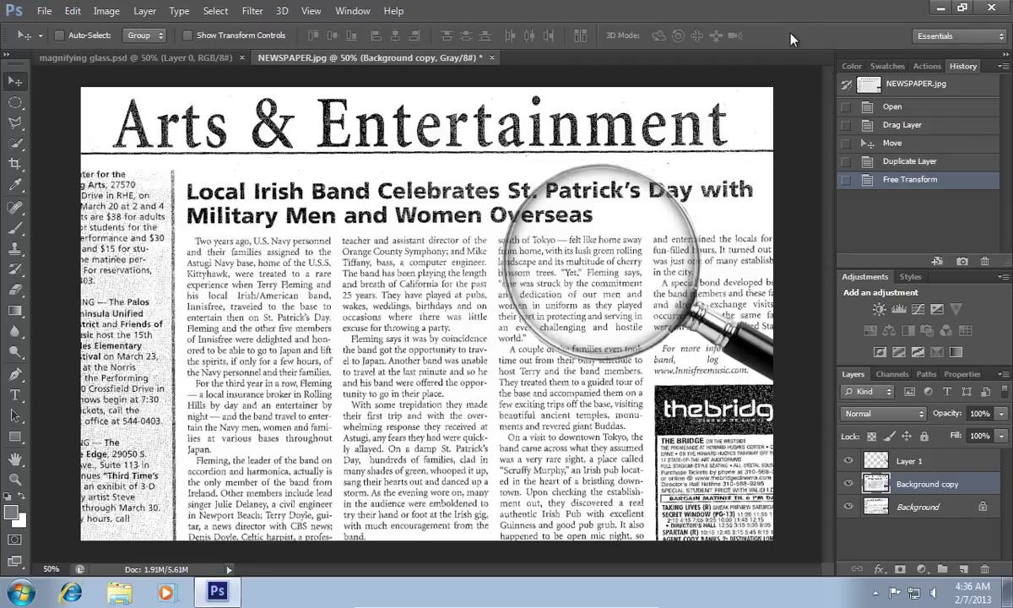
pyautogui.click(15, 102)
# Step: Draw an elliptical selection in the lens and transform it to fit the lens rim
pyautogui.moveTo(533, 187); pyautogui.dragTo(689, 345)
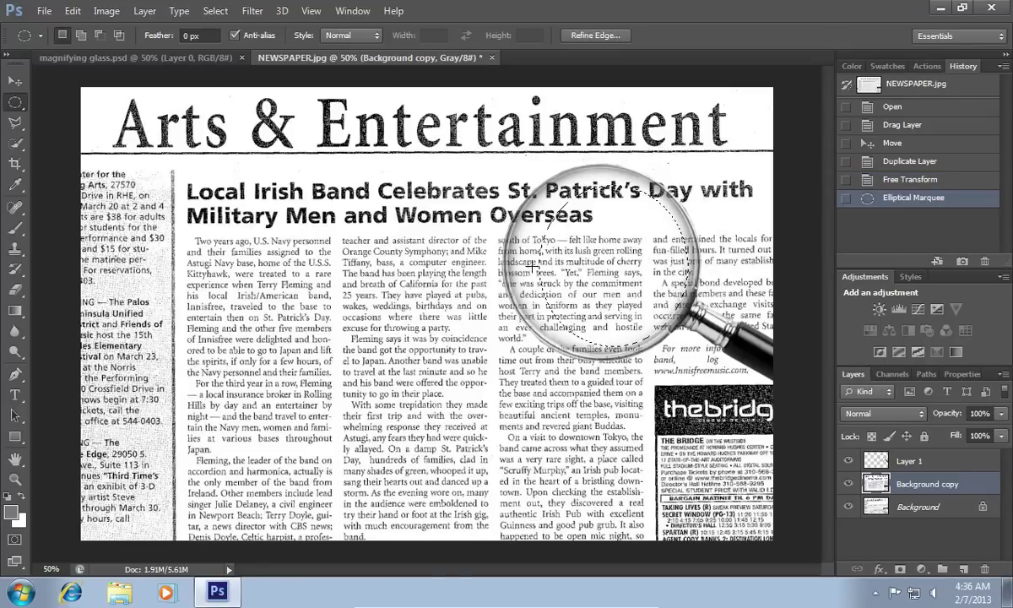
pyautogui.click(211, 12)
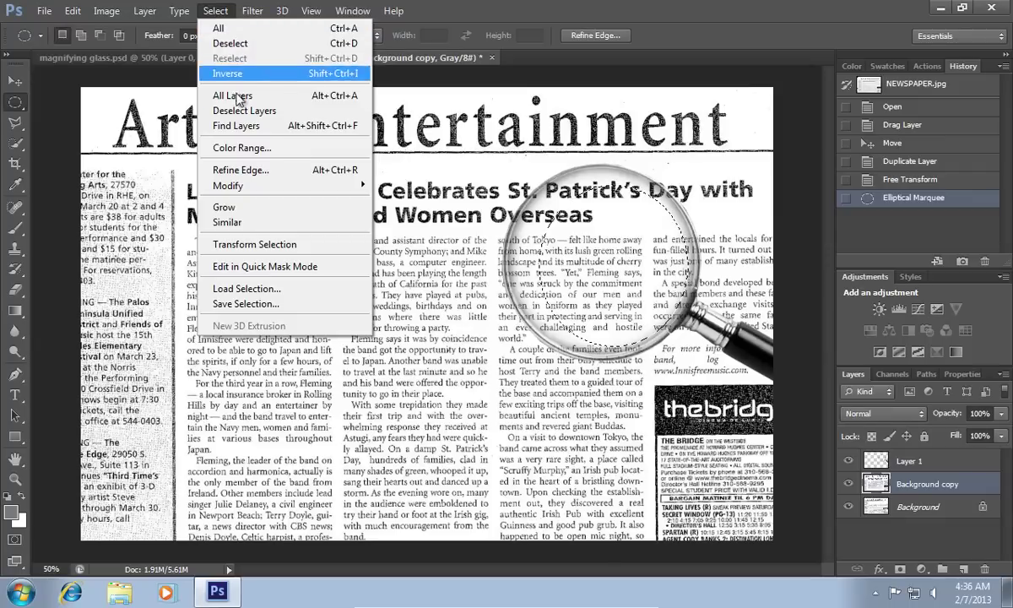
pyautogui.click(284, 245)
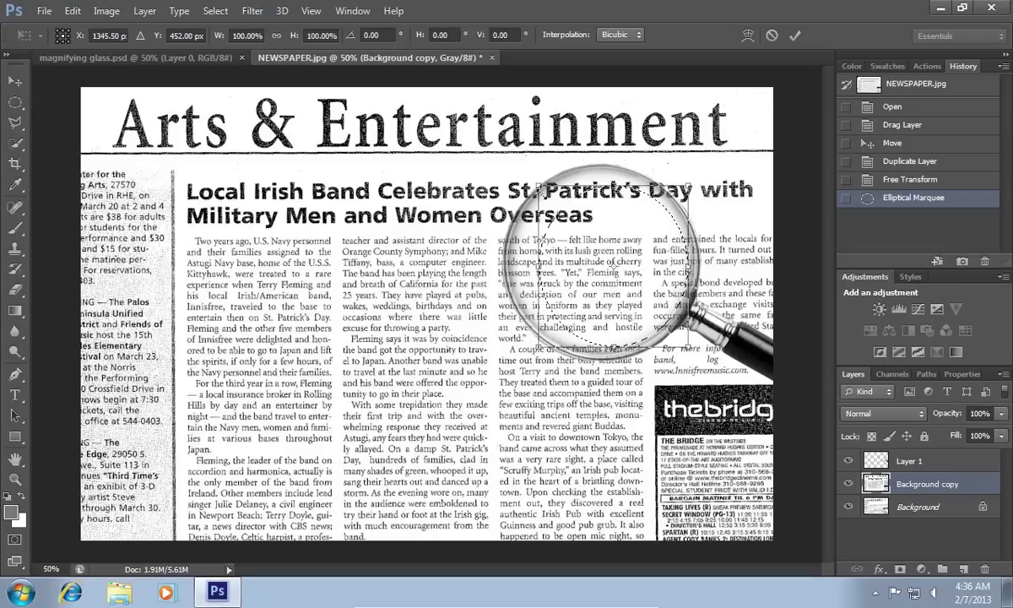
pyautogui.moveTo(539, 186); pyautogui.dragTo(509, 169)
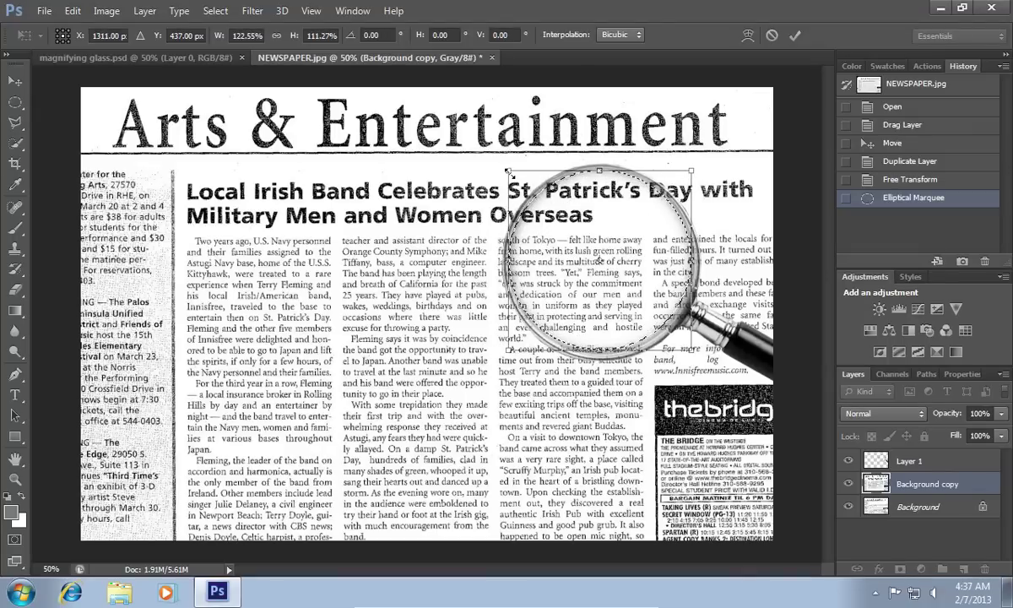
pyautogui.moveTo(691, 346); pyautogui.dragTo(698, 349)
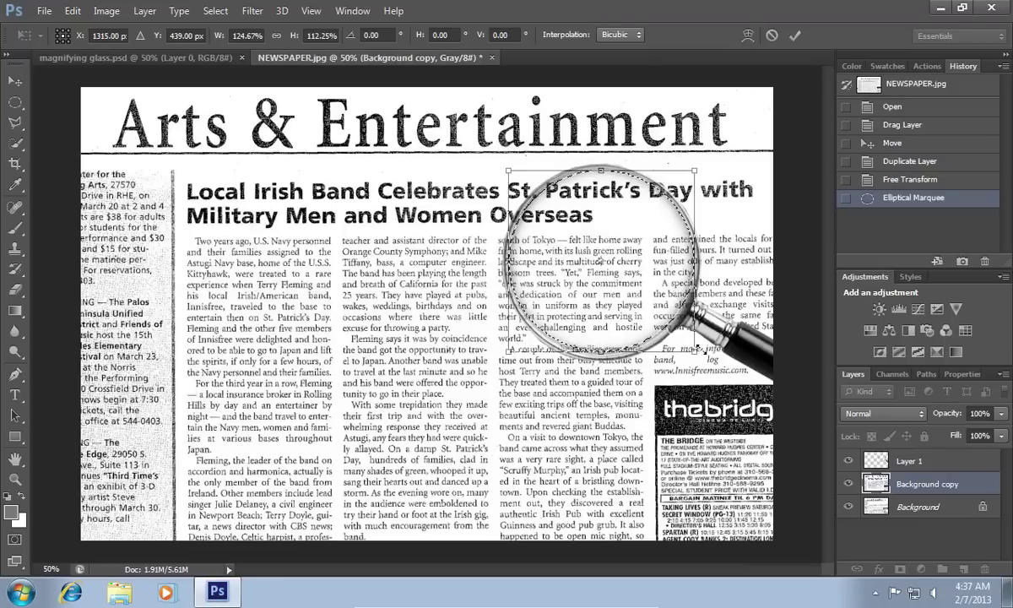
pyautogui.click(795, 35)
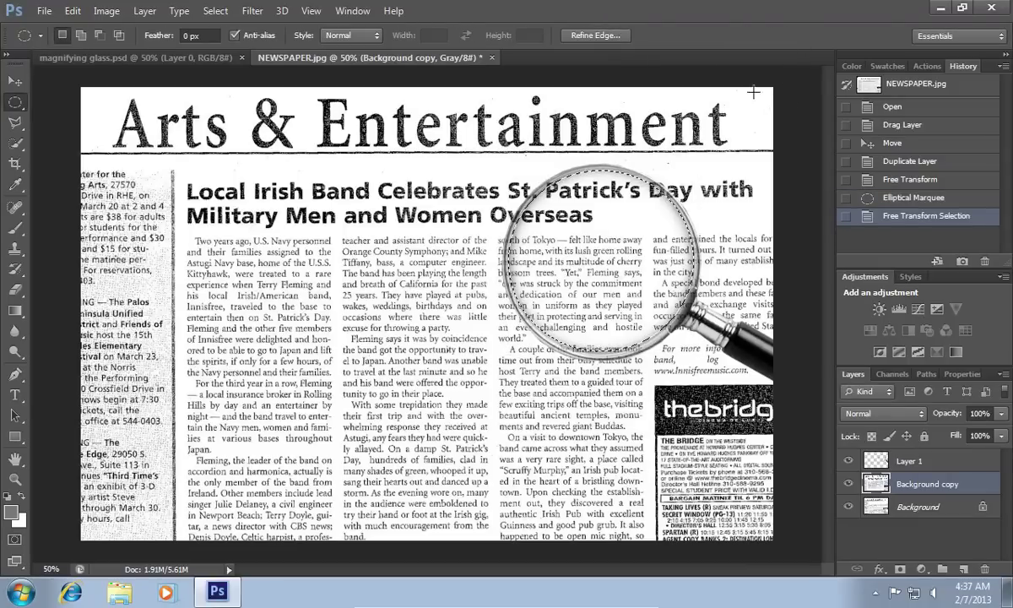
pyautogui.click(219, 10)
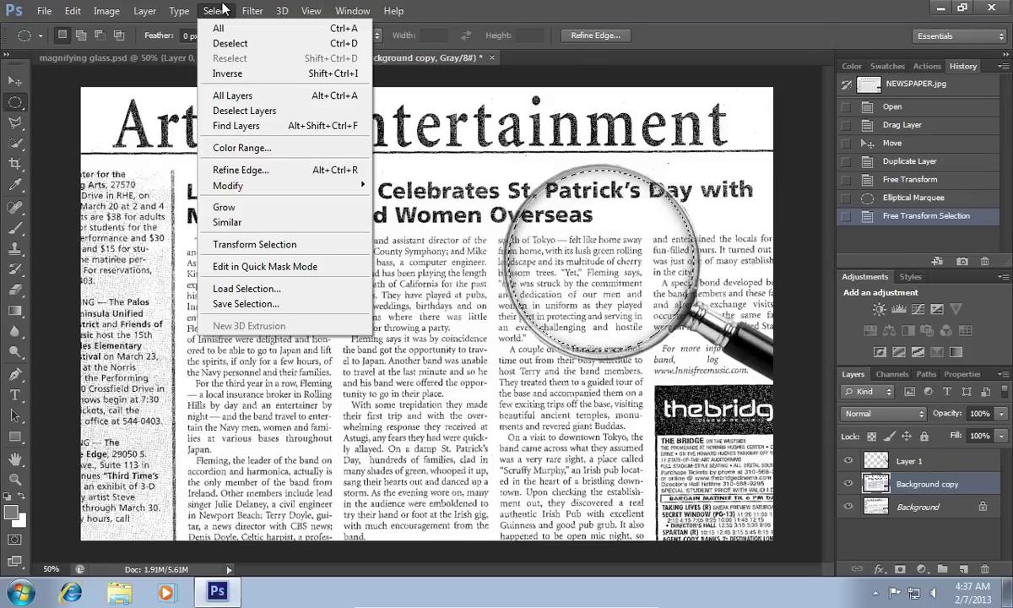
# Step: Invert the lens selection, delete the enlarged copy outside it, then deselect
pyautogui.click(251, 74)
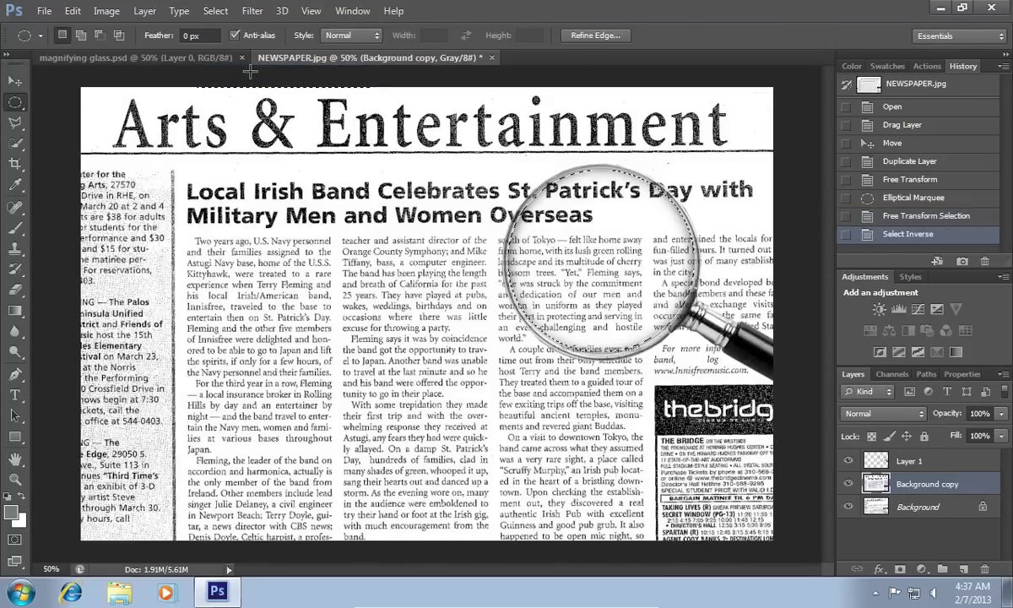
pyautogui.press('Delete')
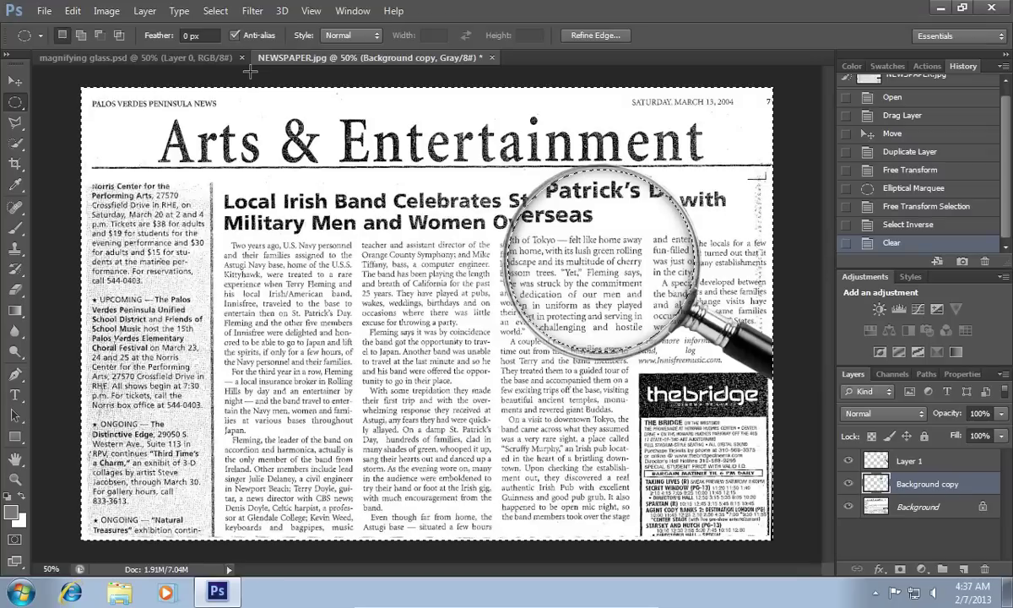
pyautogui.click(208, 12)
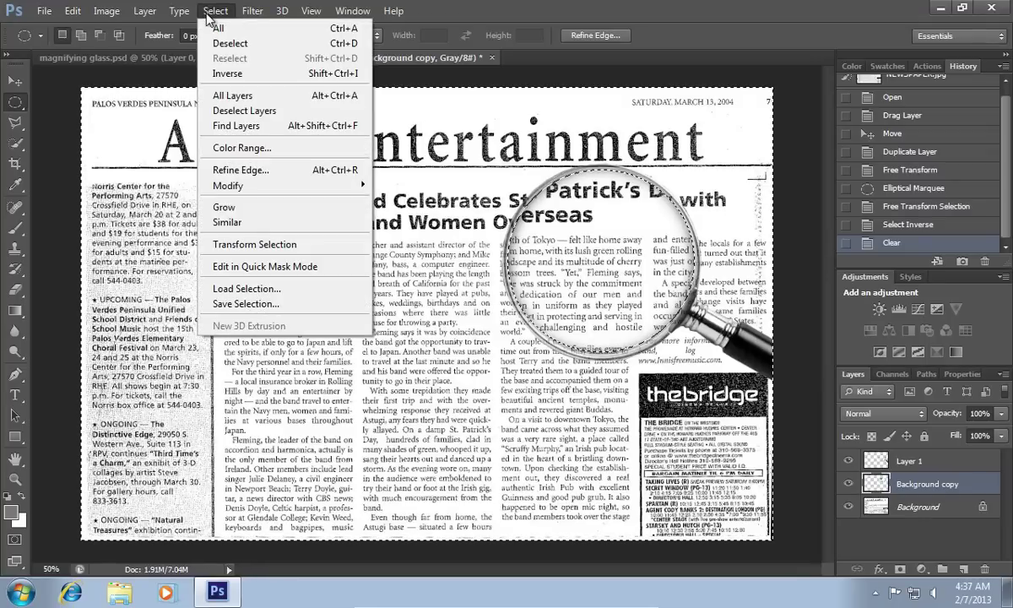
pyautogui.click(219, 44)
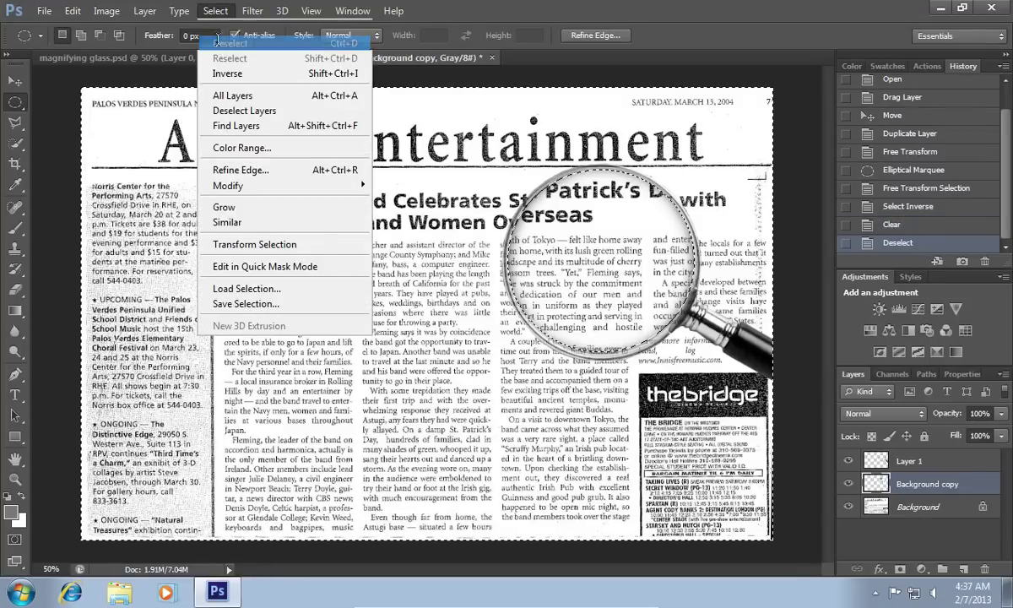
pyautogui.rightClick(570, 239)
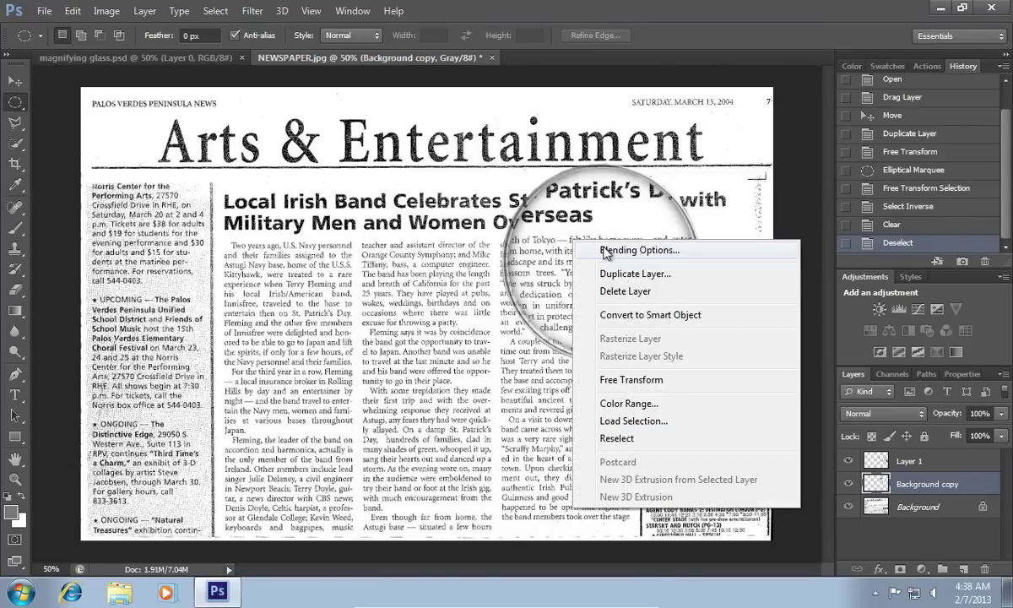
# Step: Give the Background copy a Normal inner shadow: 50% opacity, 117° angle, 50 px size
pyautogui.click(605, 251)
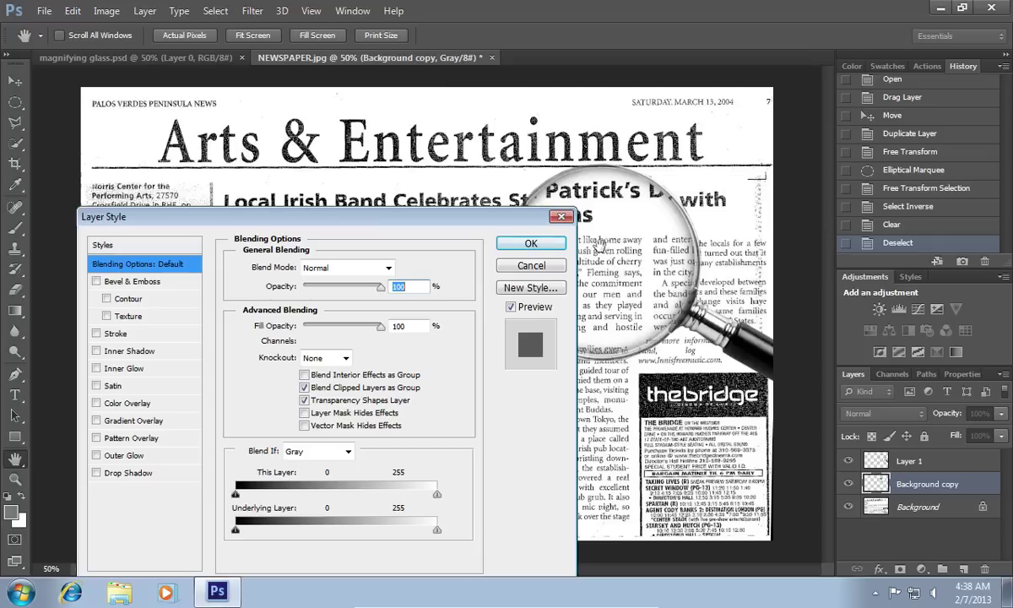
pyautogui.click(96, 351)
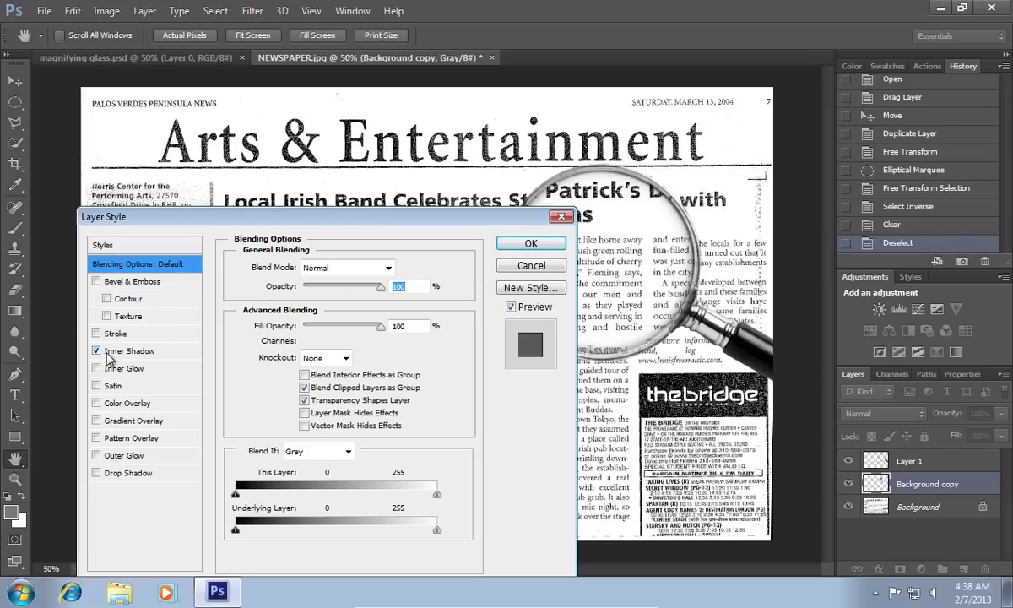
pyautogui.click(126, 351)
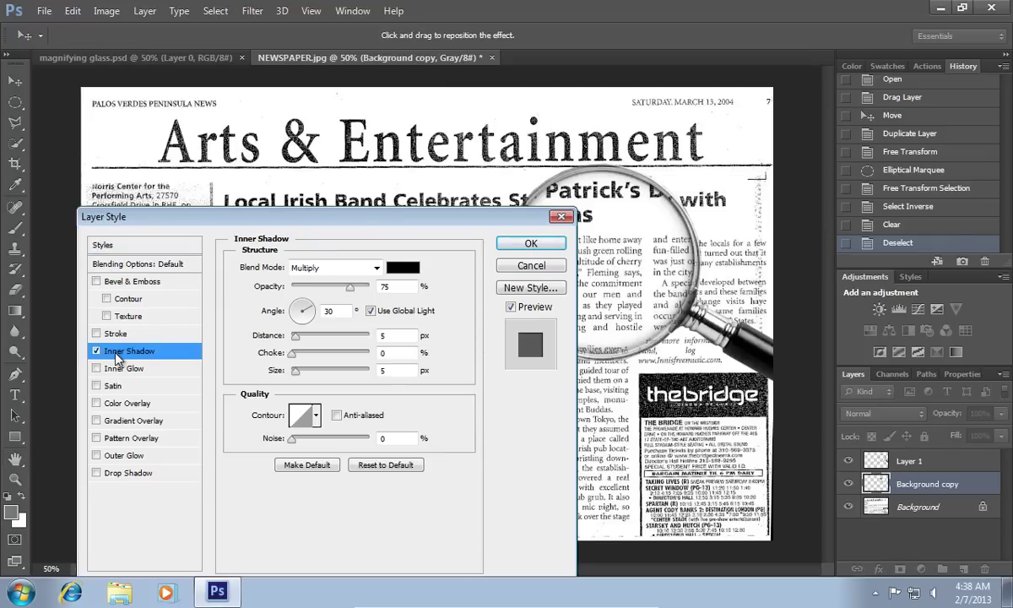
pyautogui.click(372, 268)
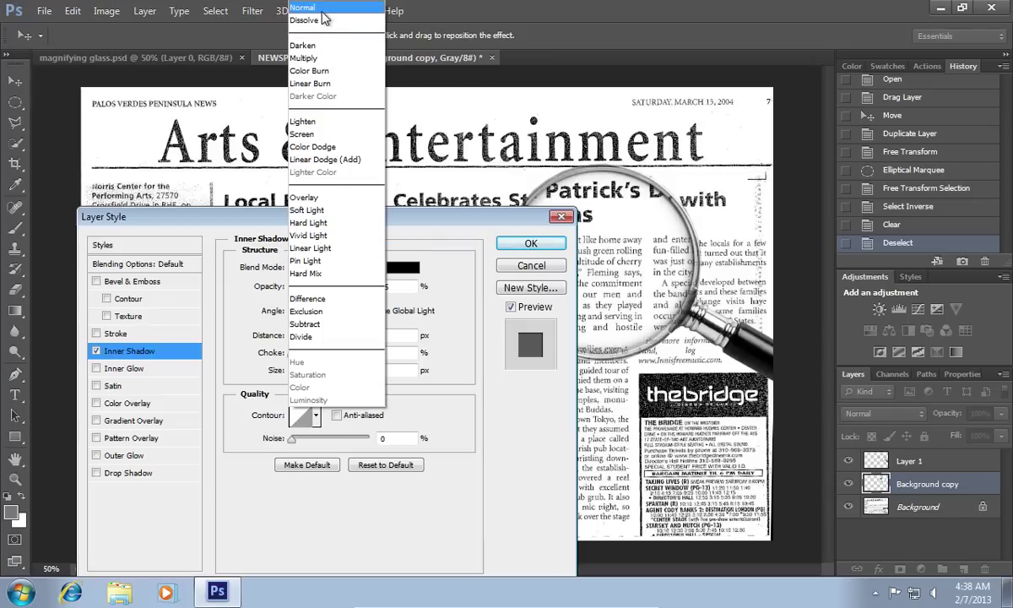
pyautogui.click(322, 10)
pyautogui.click(380, 288)
pyautogui.write('50')
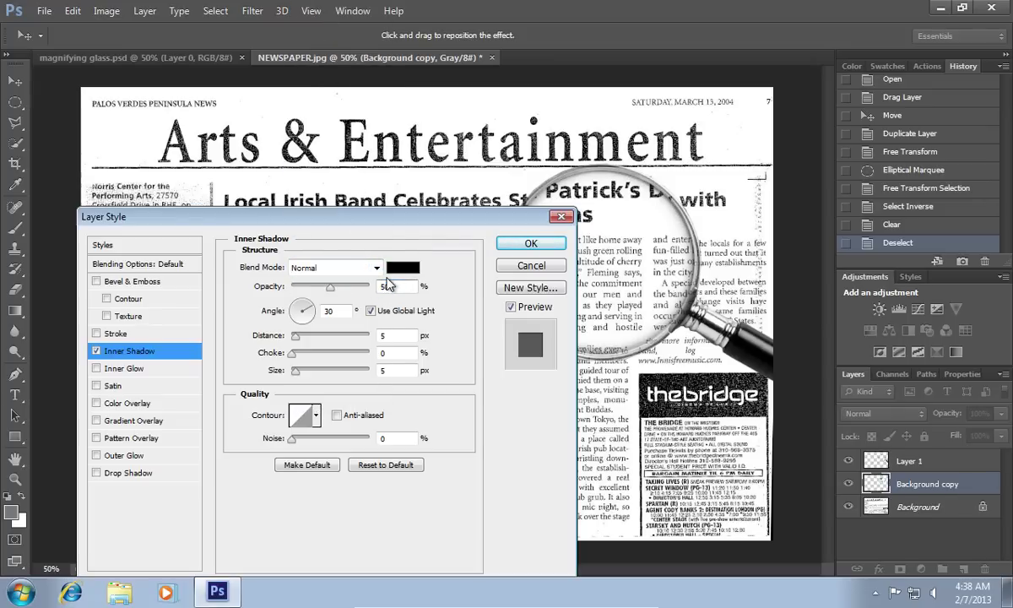
pyautogui.press('Tab')
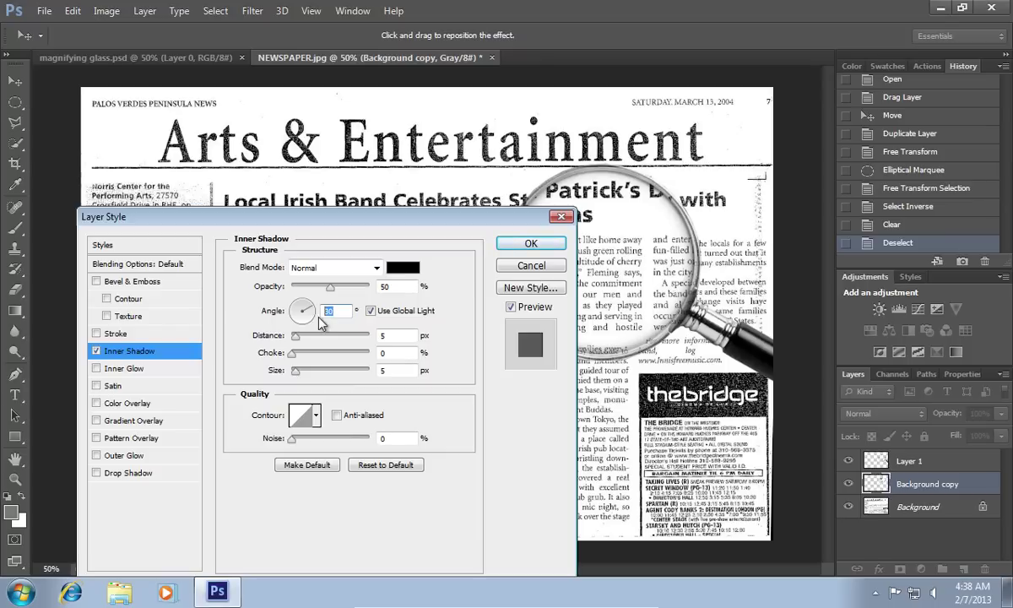
pyautogui.write('117')
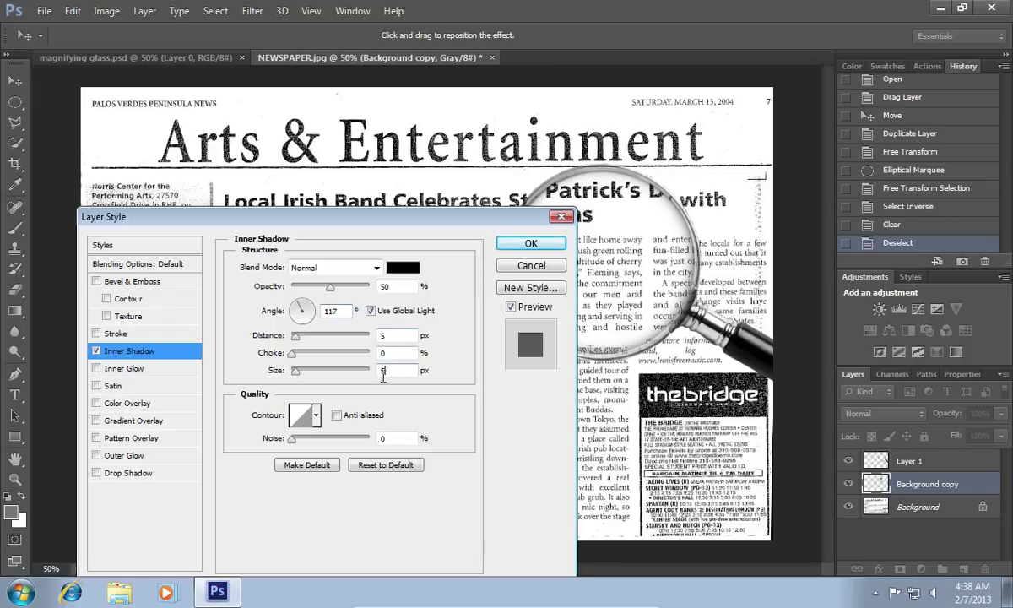
pyautogui.write('0')
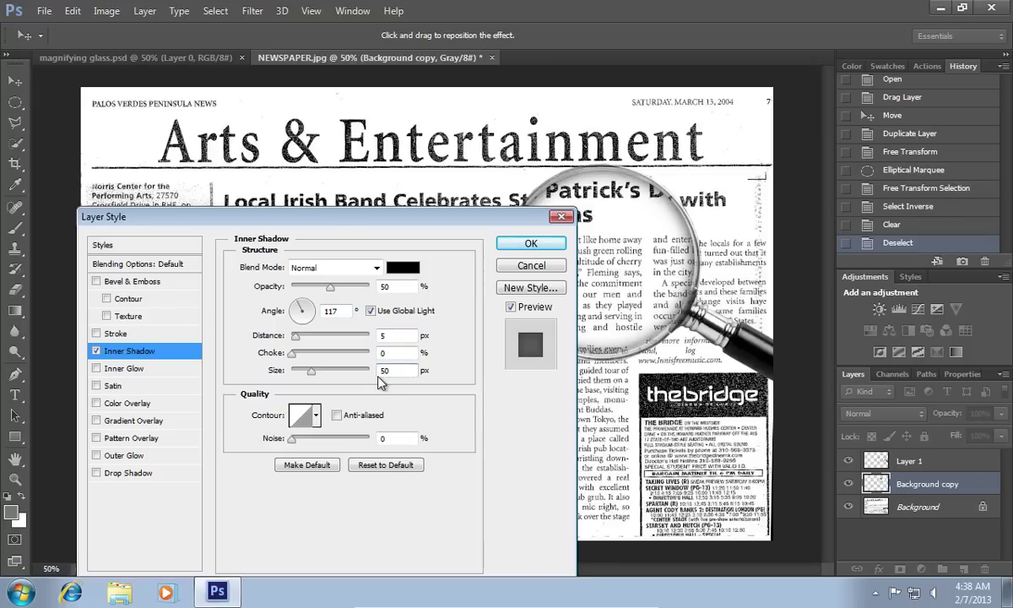
pyautogui.click(512, 243)
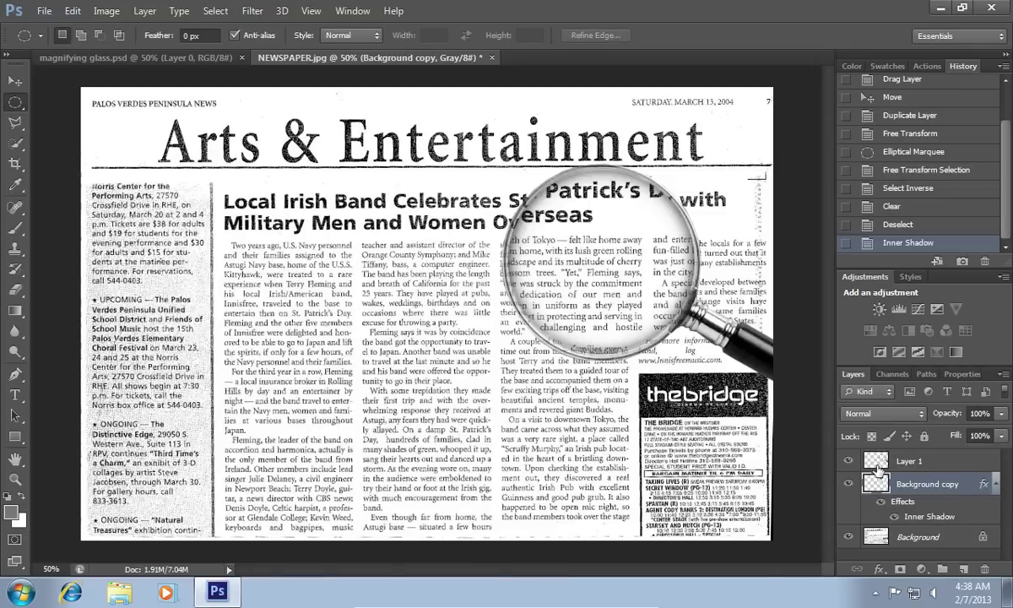
# Step: Give Layer 1 a drop shadow with 60% opacity, 3 px distance and 6 px size
pyautogui.click(879, 462)
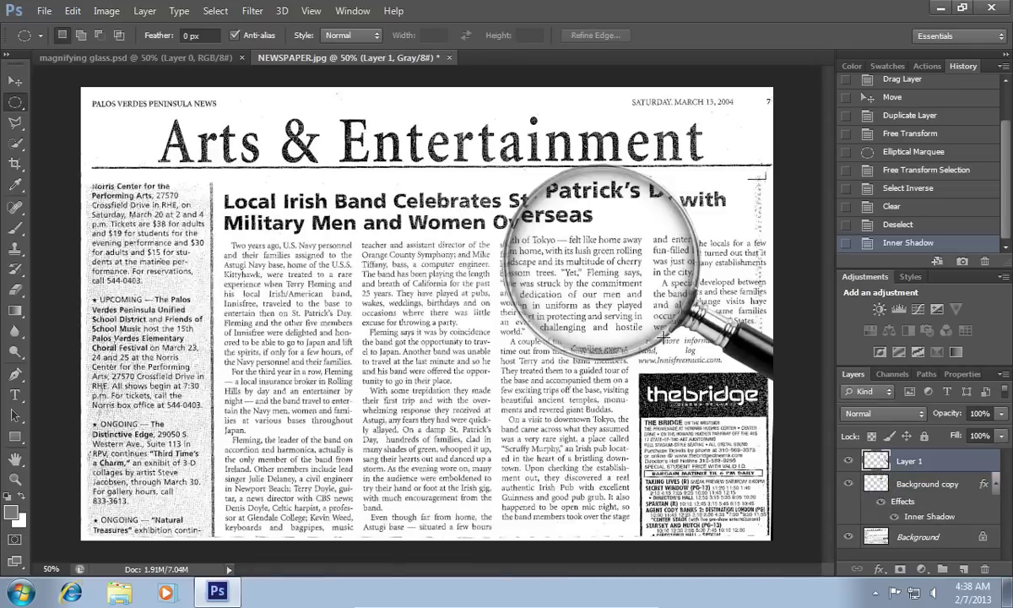
pyautogui.rightClick(614, 275)
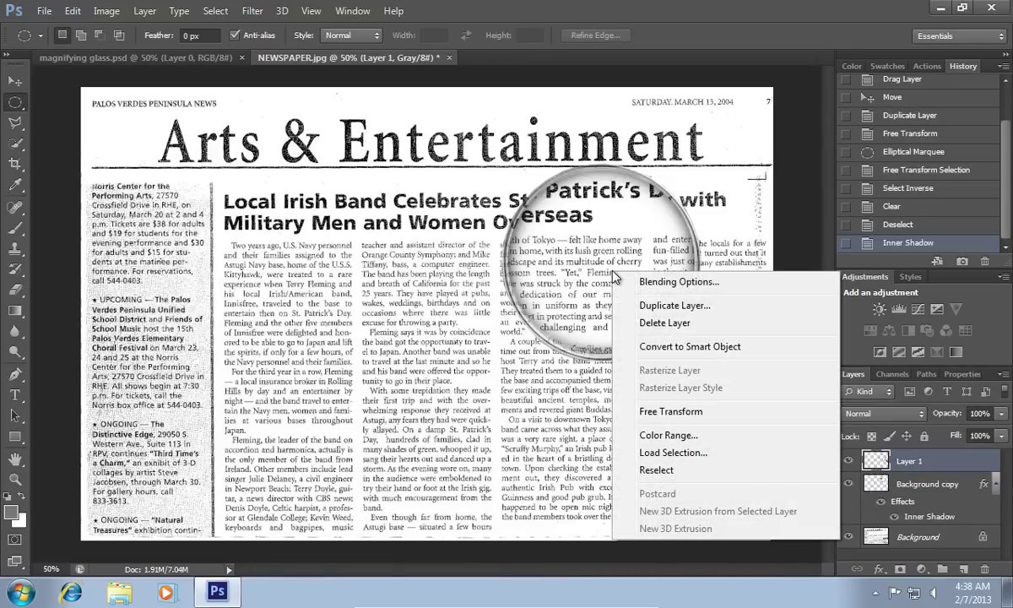
pyautogui.click(660, 284)
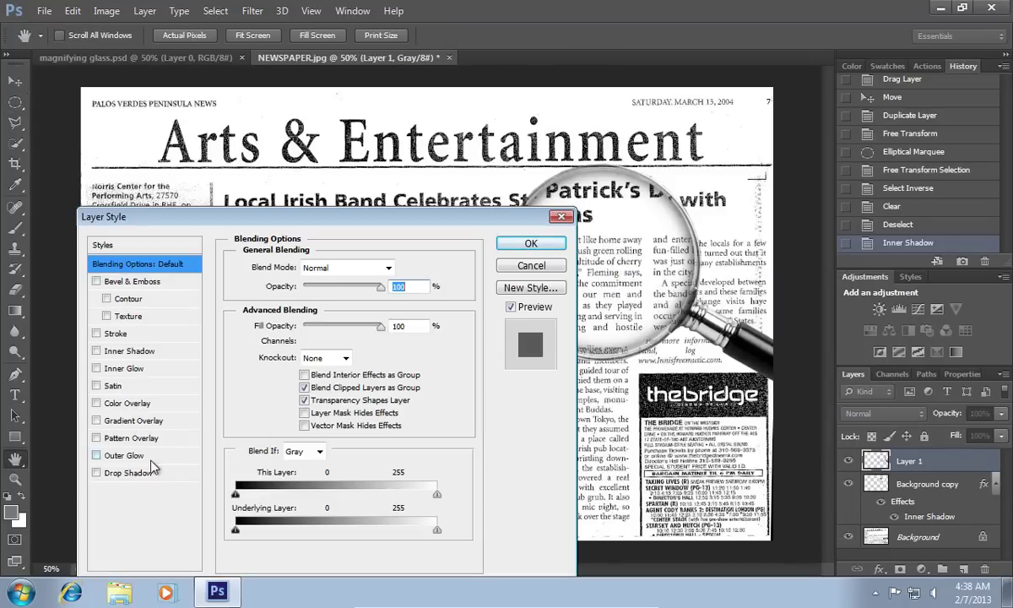
pyautogui.click(107, 472)
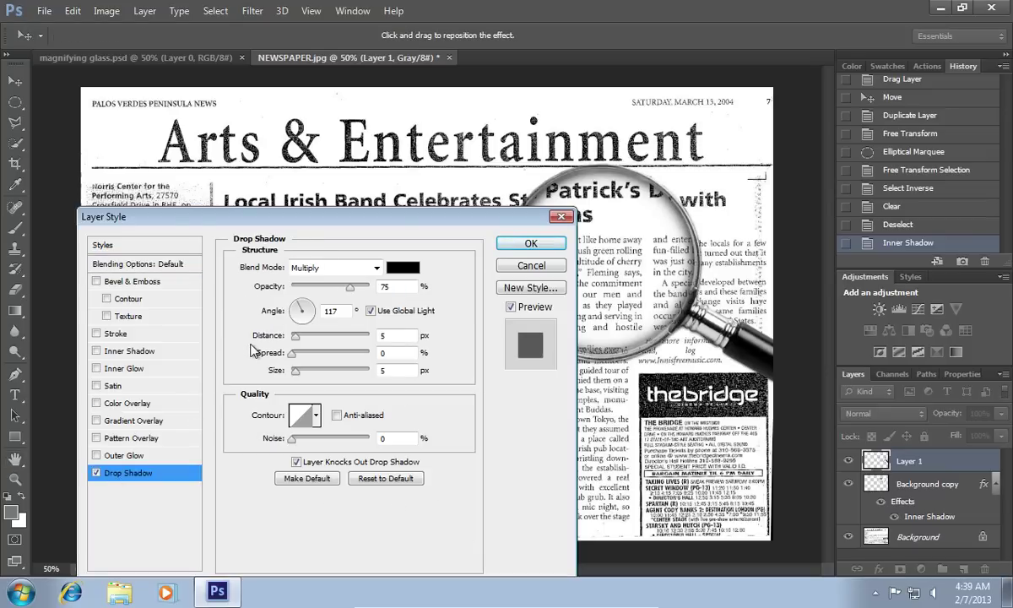
pyautogui.doubleClick(381, 288)
pyautogui.write('60')
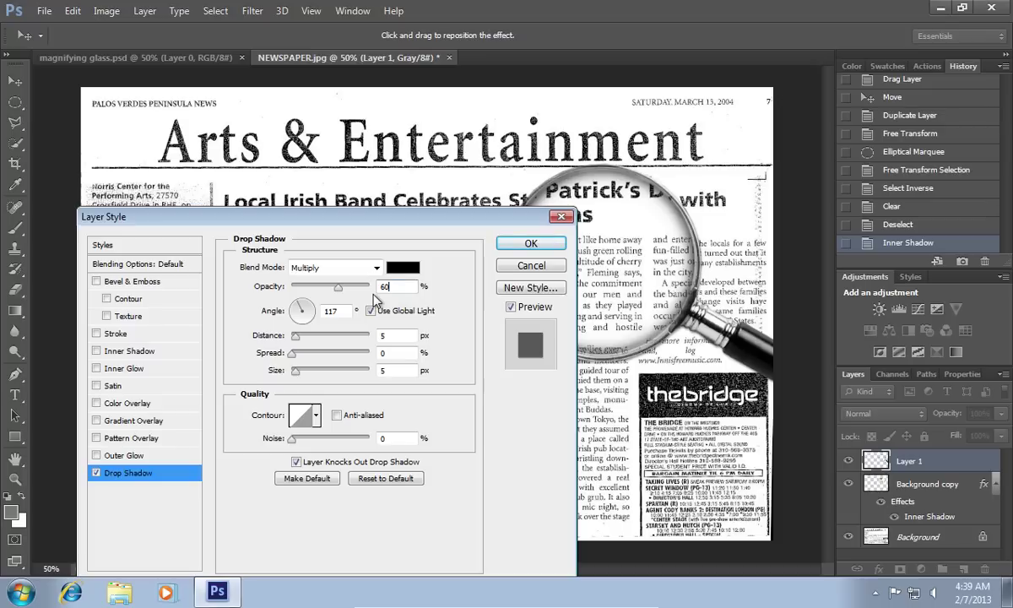
pyautogui.press('Tab')
pyautogui.press('Tab')
pyautogui.write('3')
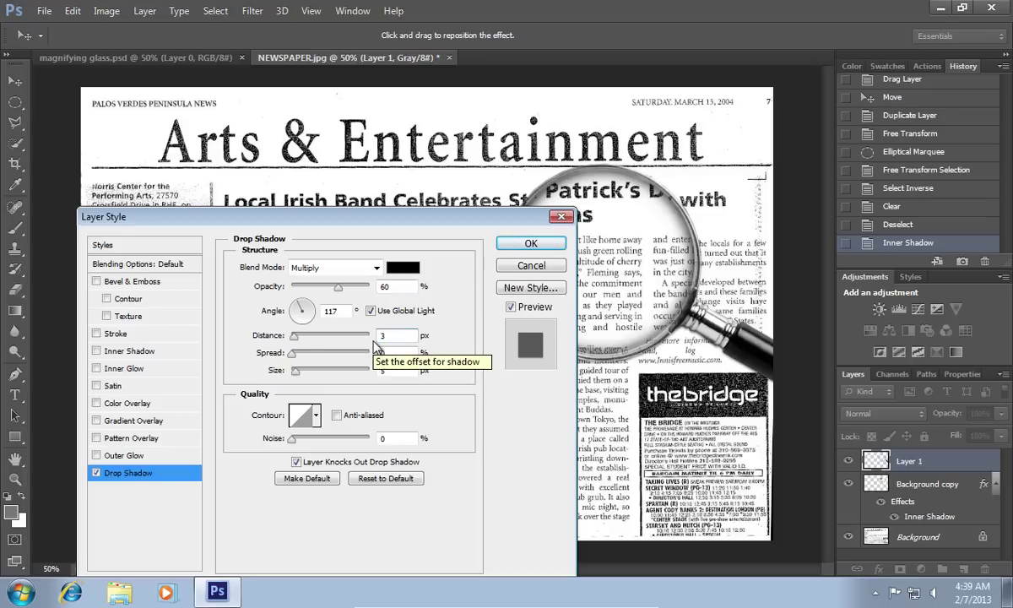
pyautogui.press('Tab')
pyautogui.press('Tab')
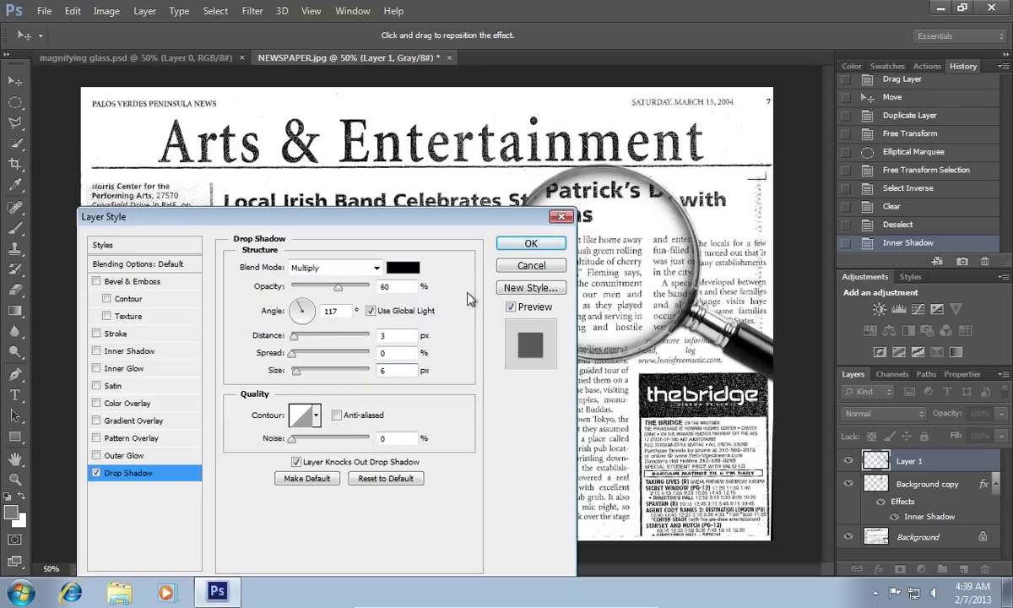
pyautogui.click(531, 243)
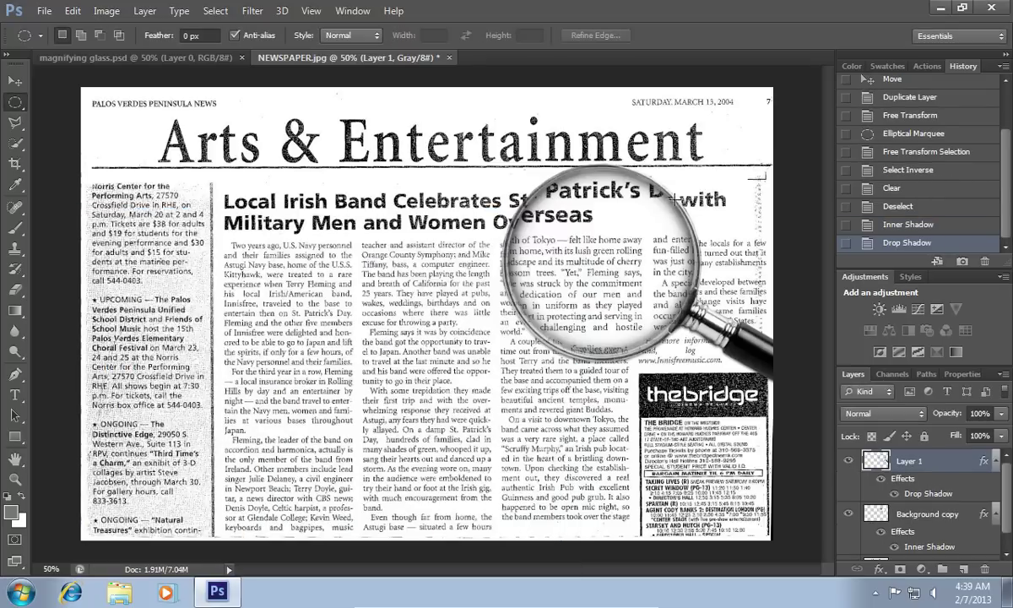
pyautogui.click(146, 11)
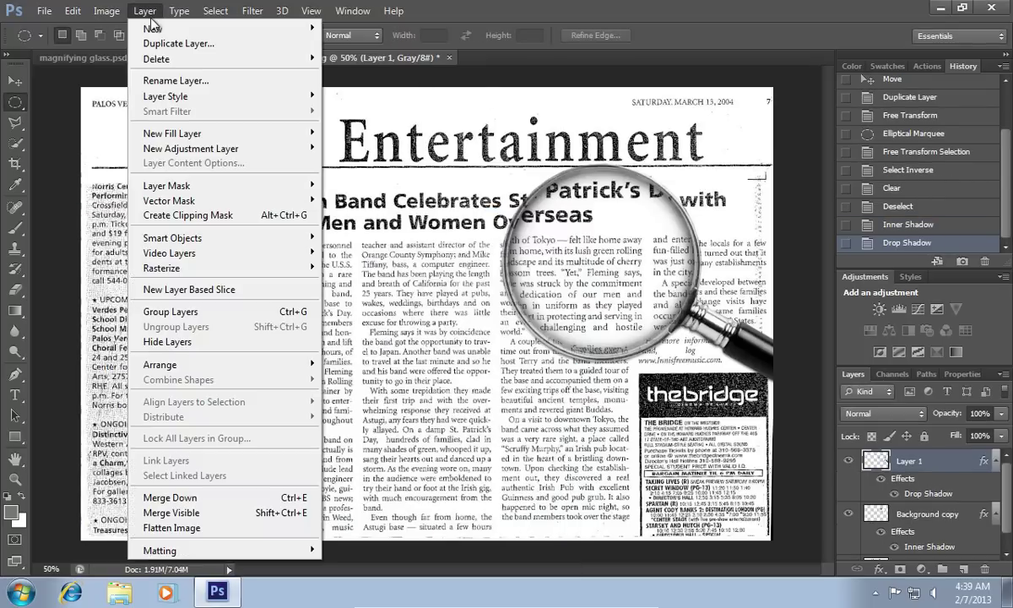